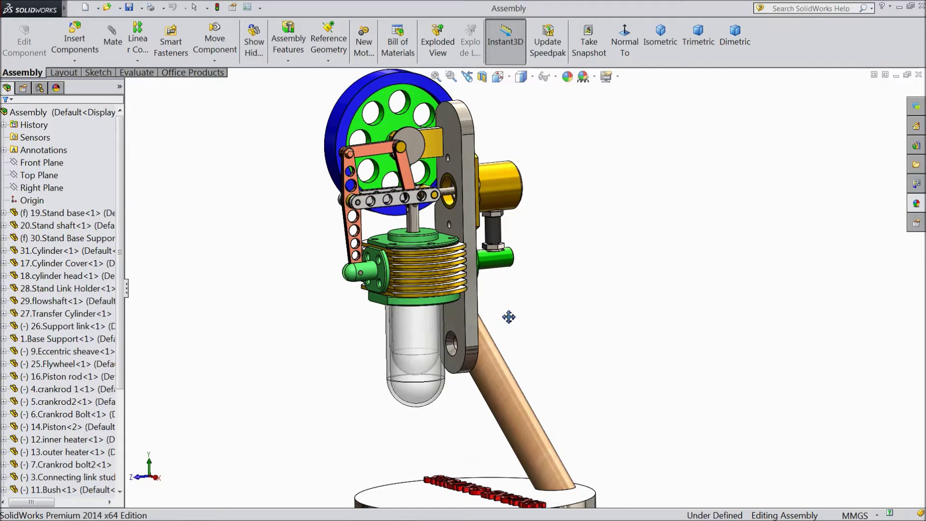
- Enable the MotionManager pane and open the Motion Study 1 timeline
{"action": "right_click", "coordinate": [779, 46]}
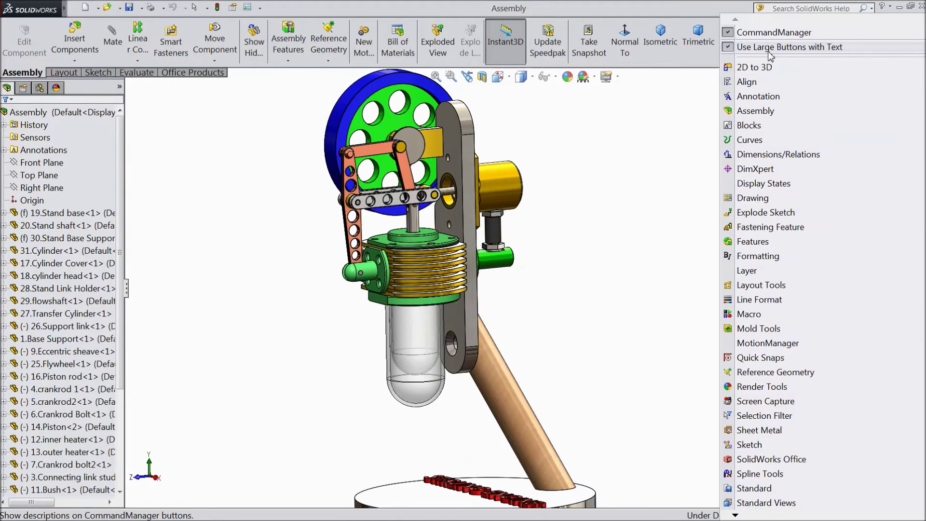
{"action": "left_click", "coordinate": [752, 347]}
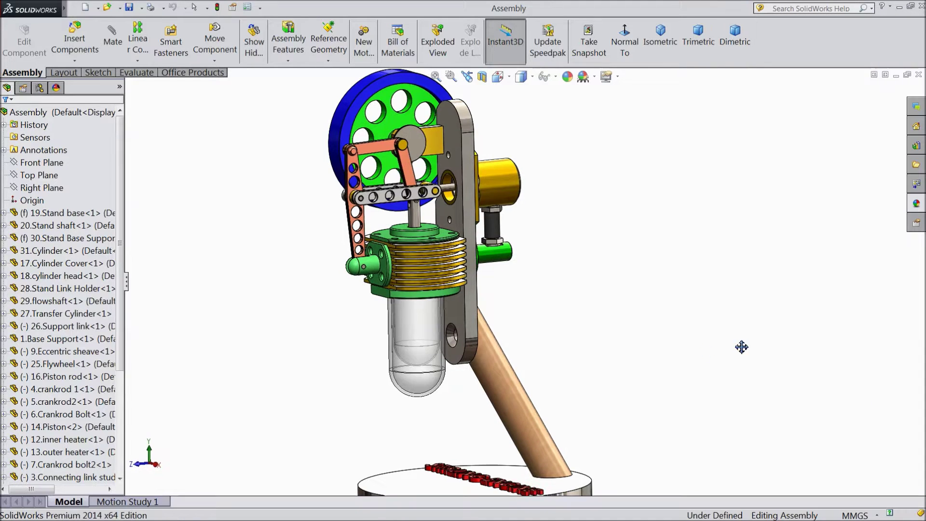
{"action": "left_click", "coordinate": [158, 501]}
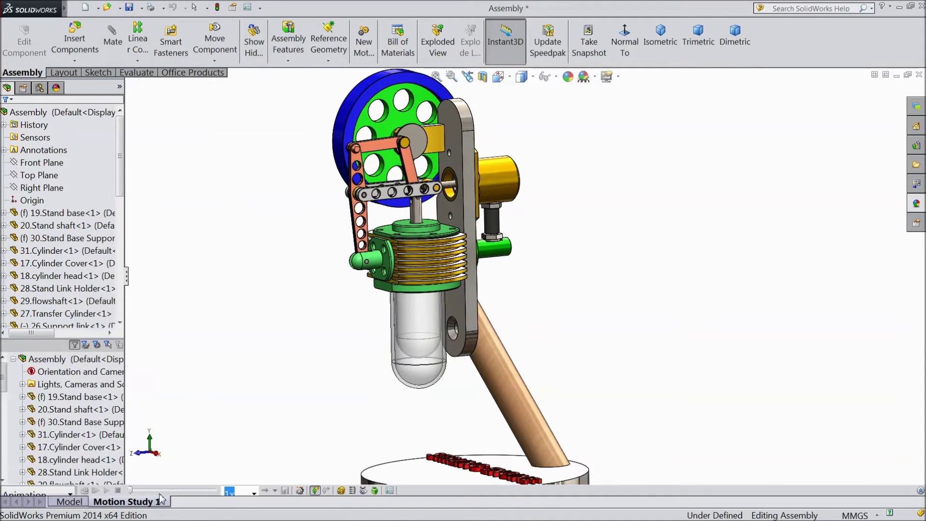
- Drag the Assembly row's end key from 0 to 10 seconds in Motion Study 1
{"action": "left_click", "coordinate": [921, 491]}
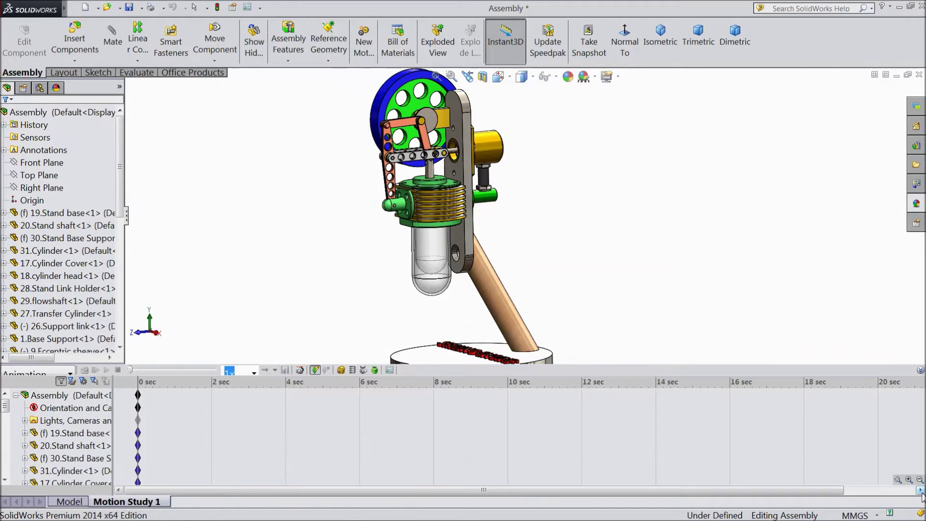
{"action": "left_click", "coordinate": [82, 396]}
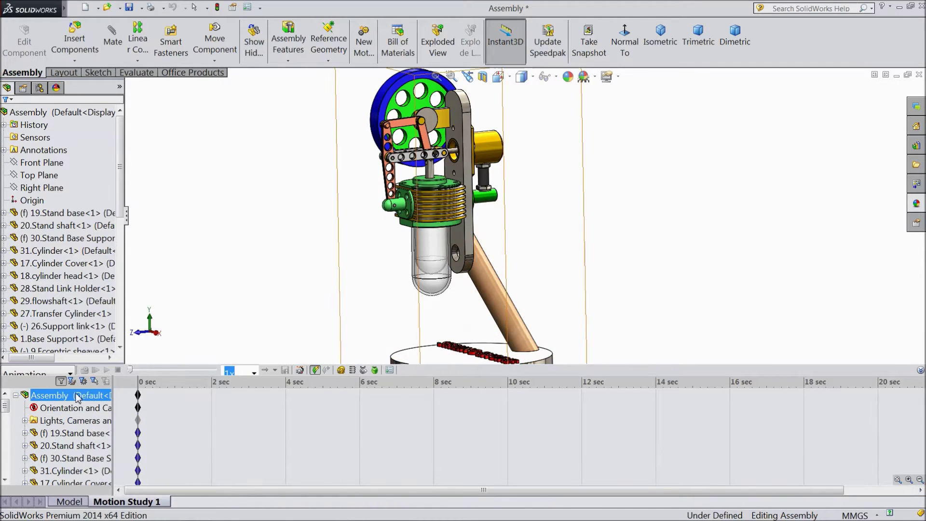
{"action": "left_click_drag", "start_coordinate": [138, 396], "coordinate": [510, 409]}
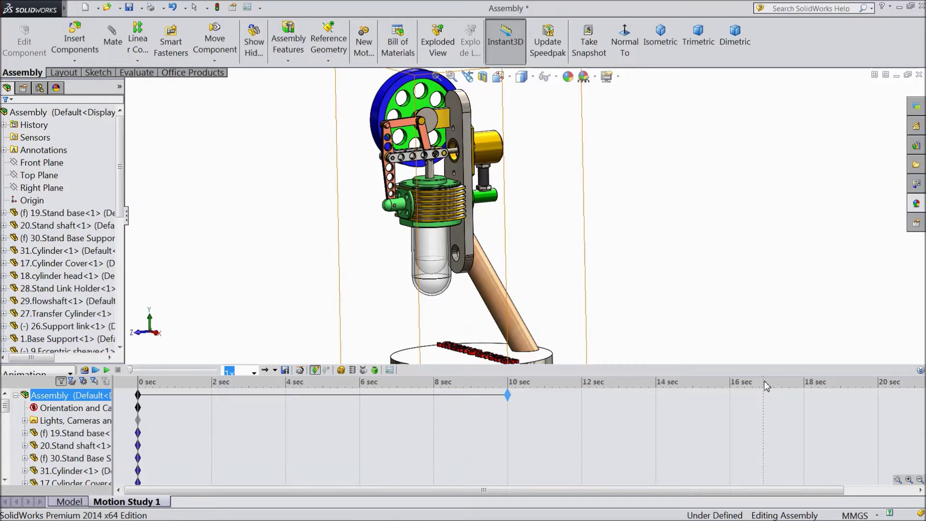
- Set Frames per second to 25 in Motion Study Properties
{"action": "left_click", "coordinate": [390, 369]}
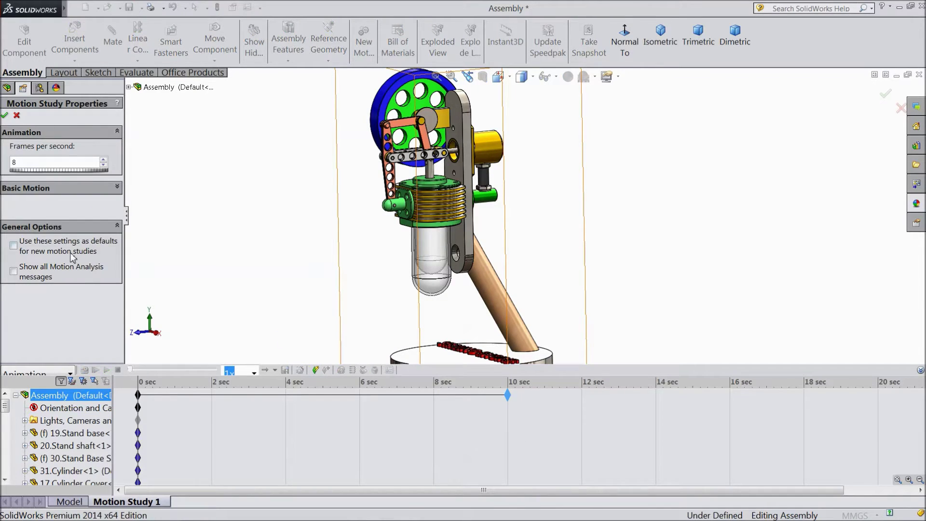
{"action": "left_click_drag", "start_coordinate": [23, 165], "coordinate": [12, 162]}
{"action": "type", "text": "25"}
{"action": "left_click", "coordinate": [5, 116]}
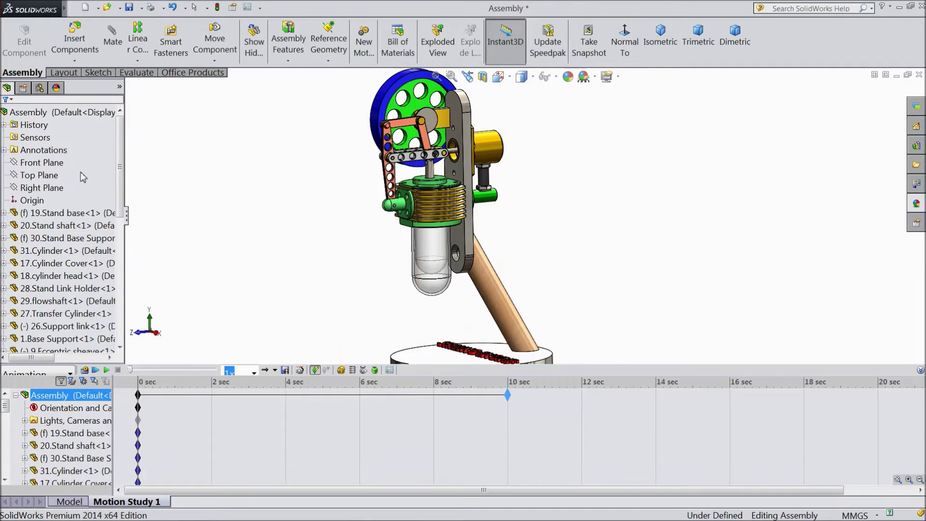
- Add a rotary motor on the flywheel face at a constant 150 RPM
{"action": "left_click", "coordinate": [341, 370]}
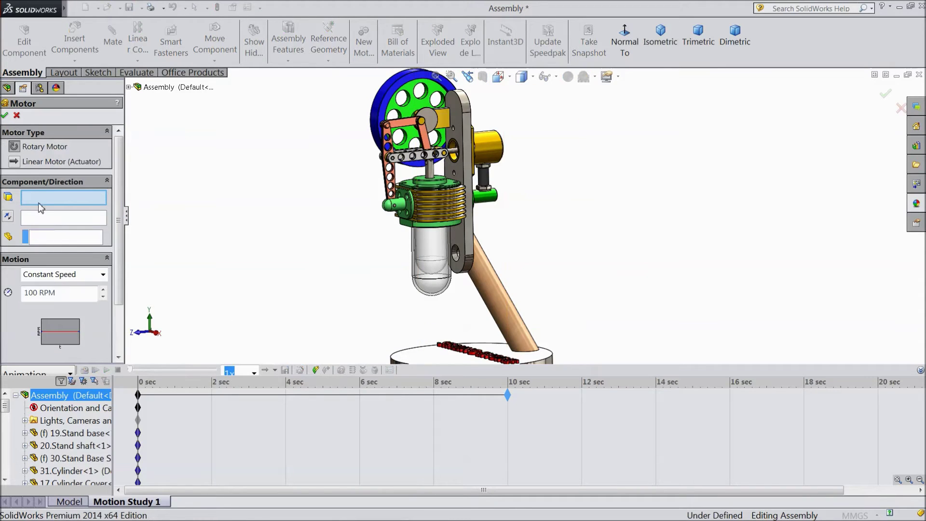
{"action": "left_click", "coordinate": [389, 88]}
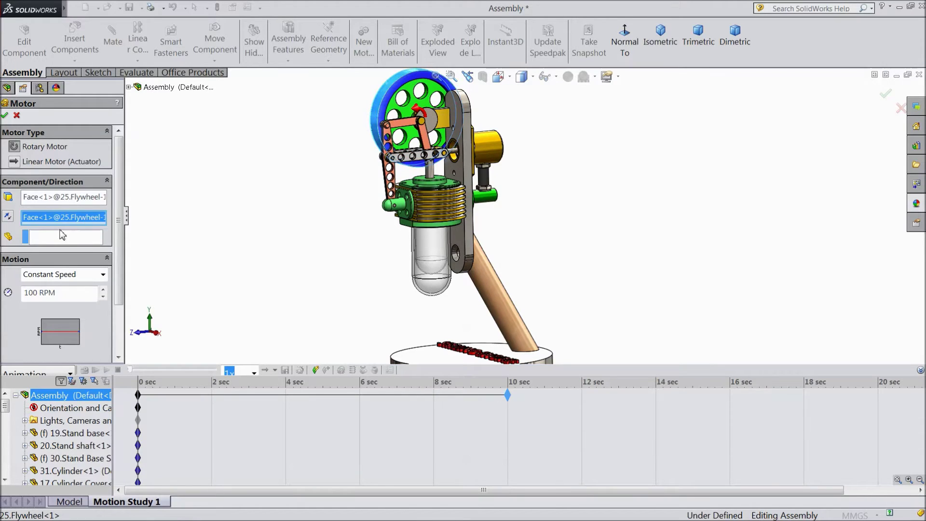
{"action": "left_click_drag", "start_coordinate": [58, 293], "coordinate": [22, 293]}
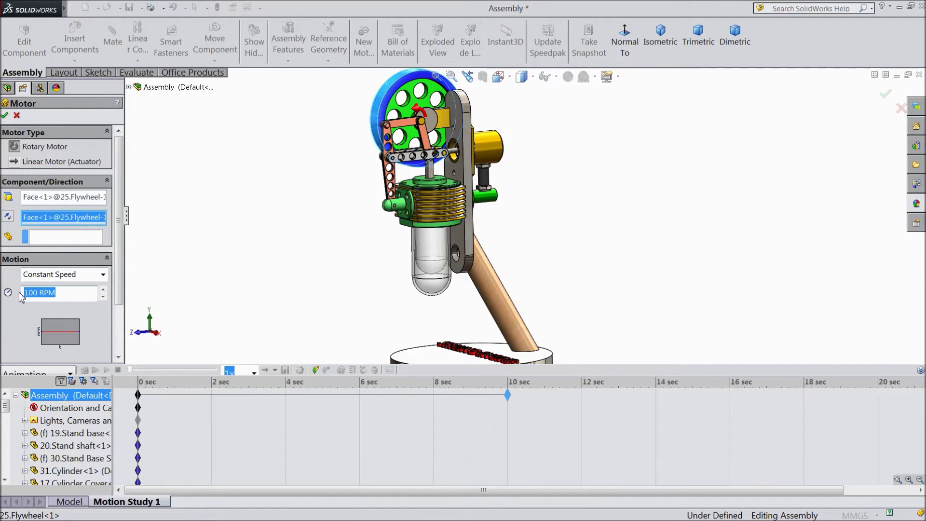
{"action": "type", "text": "150"}
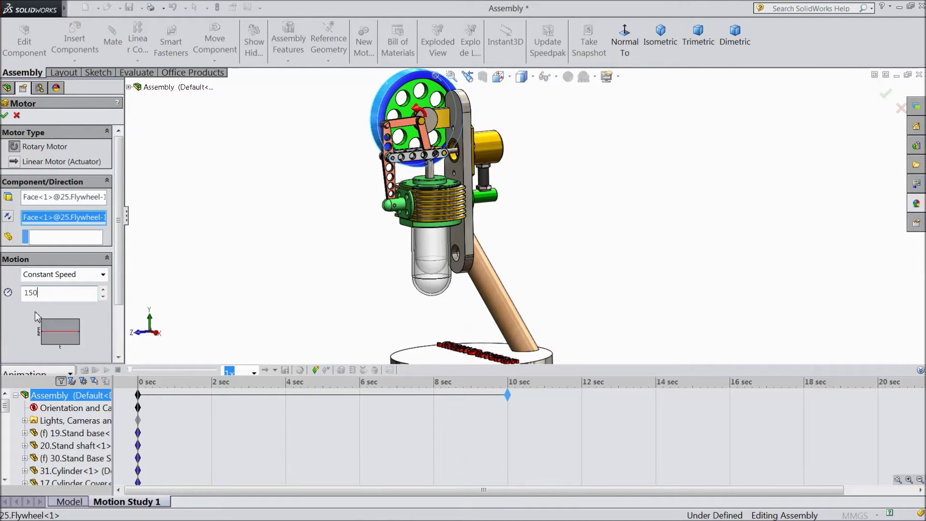
{"action": "key", "text": "Return"}
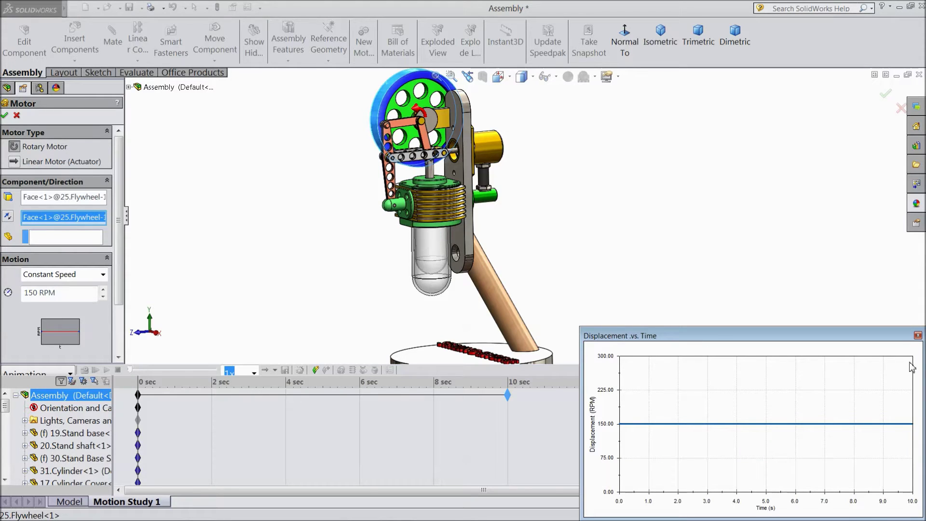
{"action": "left_click", "coordinate": [918, 336]}
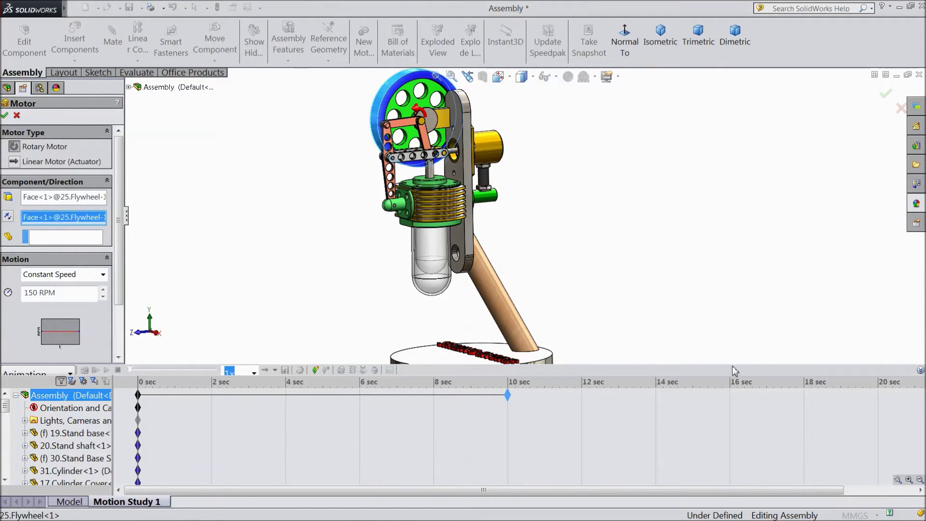
{"action": "left_click", "coordinate": [917, 372]}
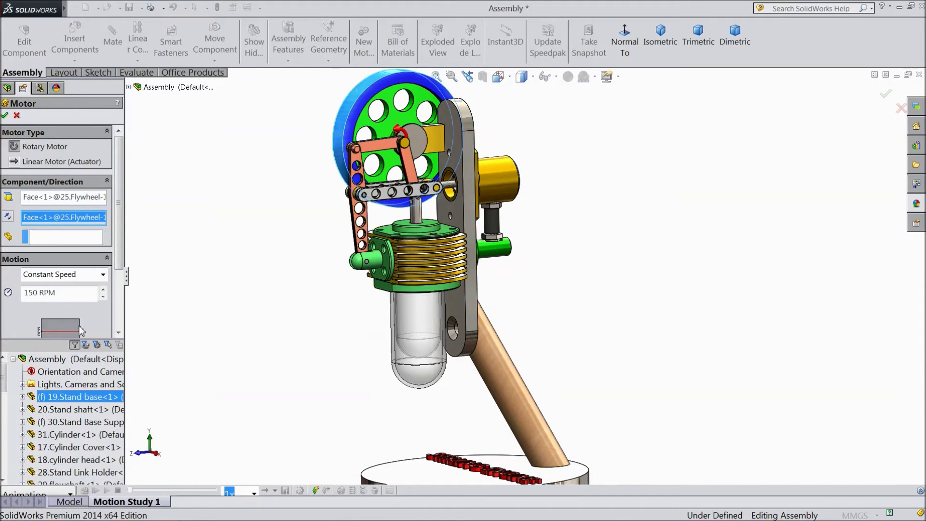
{"action": "left_click", "coordinate": [4, 116]}
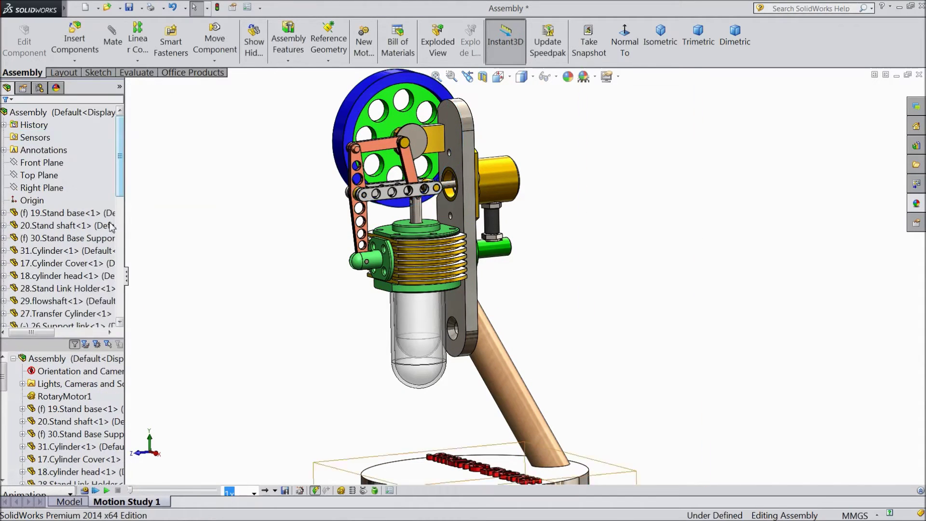
- Calculate Motion Study 1 so the motor drives the engine linkages
{"action": "left_click", "coordinate": [85, 493]}
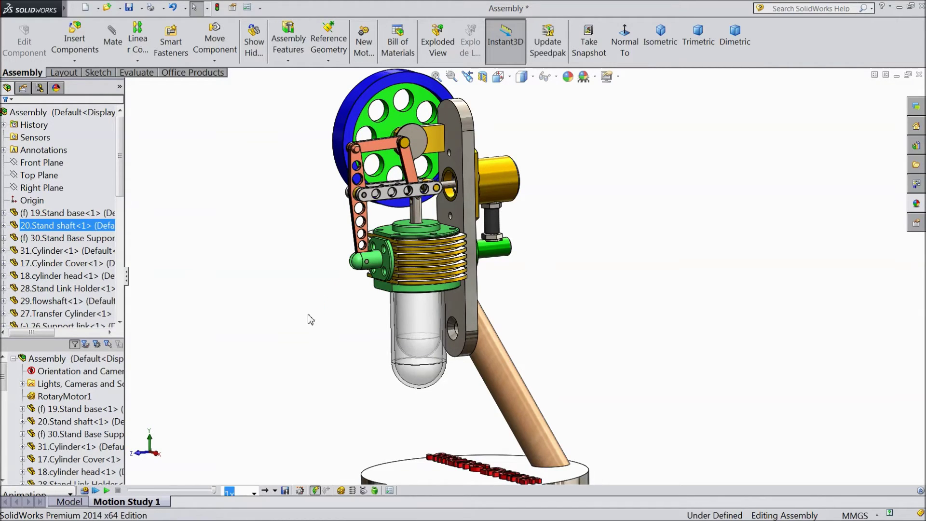
{"action": "left_click", "coordinate": [106, 491]}
{"action": "left_click", "coordinate": [274, 491]}
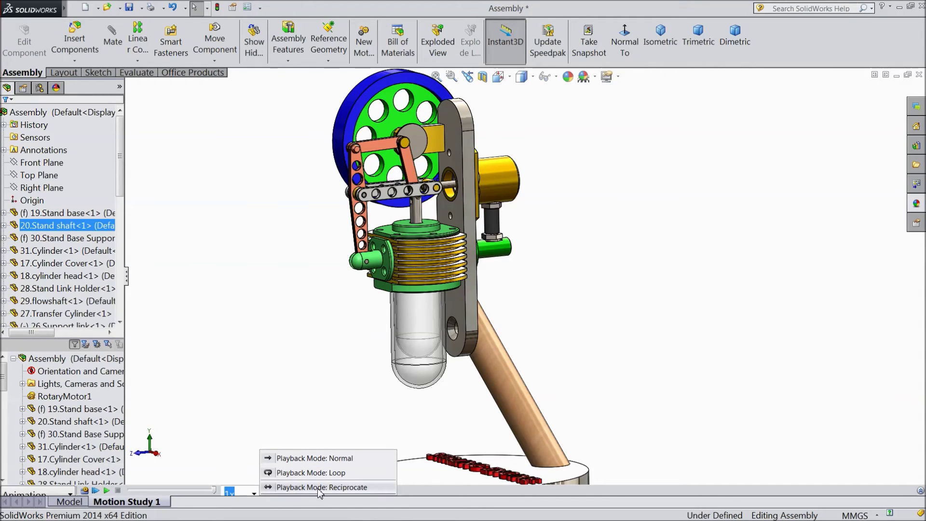
- Switch playback mode to Reciprocate and play the animation
{"action": "left_click", "coordinate": [290, 487]}
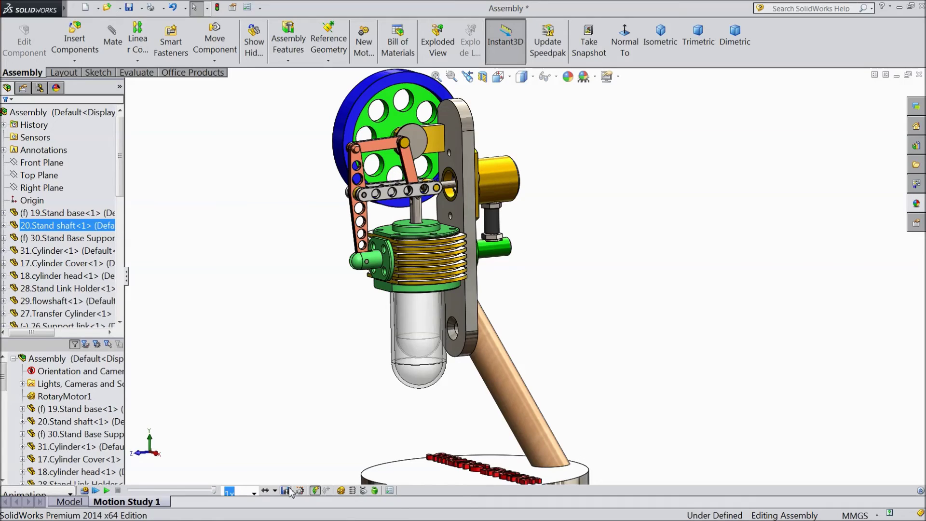
{"action": "left_click", "coordinate": [106, 491]}
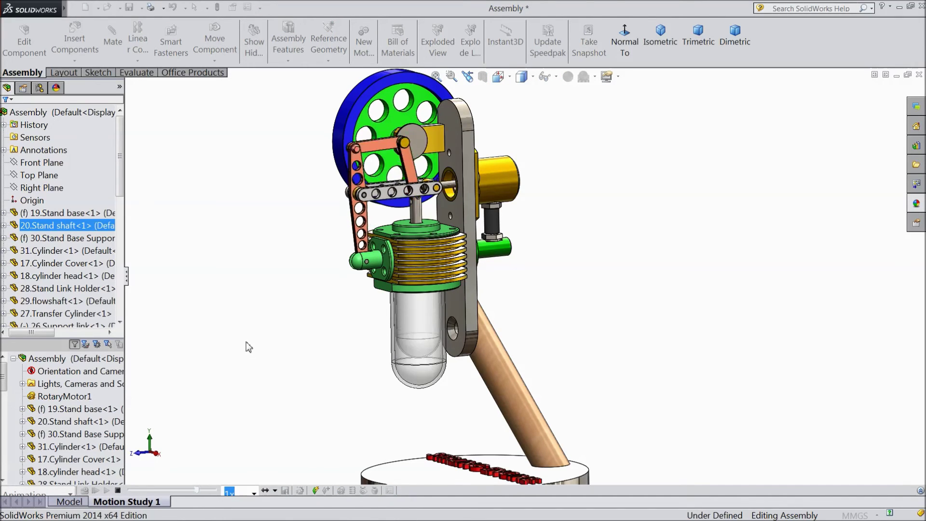